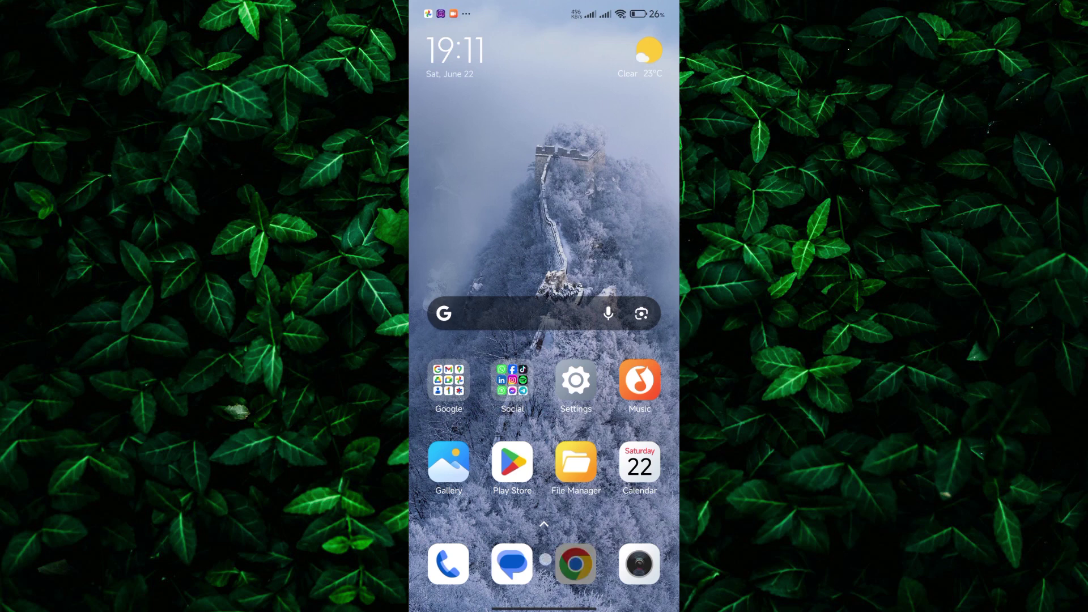
# Open the app drawer and scroll the alphabetical app list partway down, past Authenticator to FM Radio
pyautogui.moveTo(543, 510); pyautogui.dragTo(544, 255)
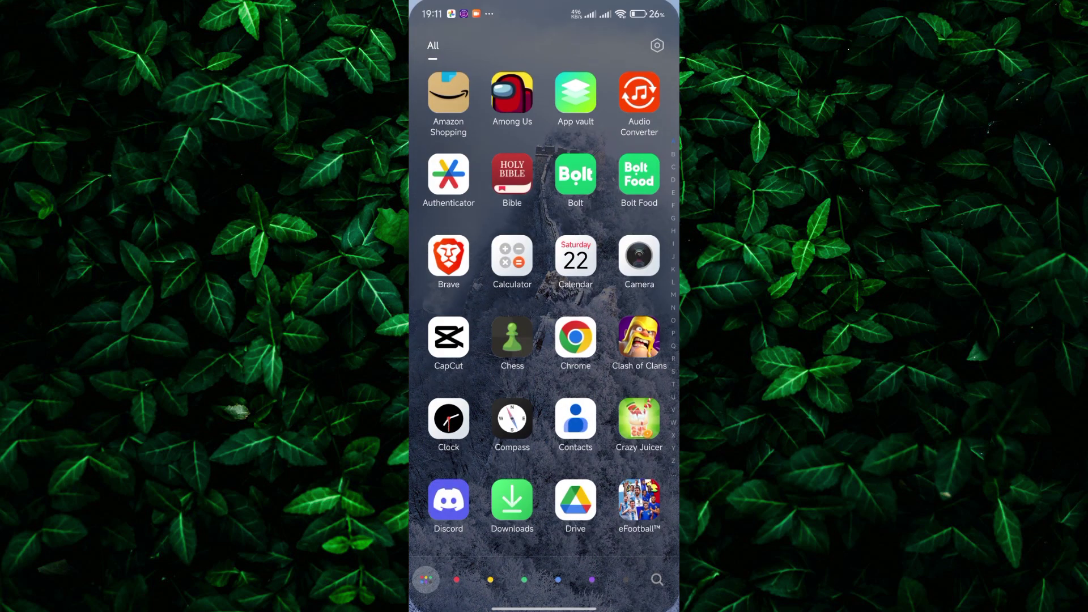
pyautogui.moveTo(544, 425); pyautogui.dragTo(544, 313)
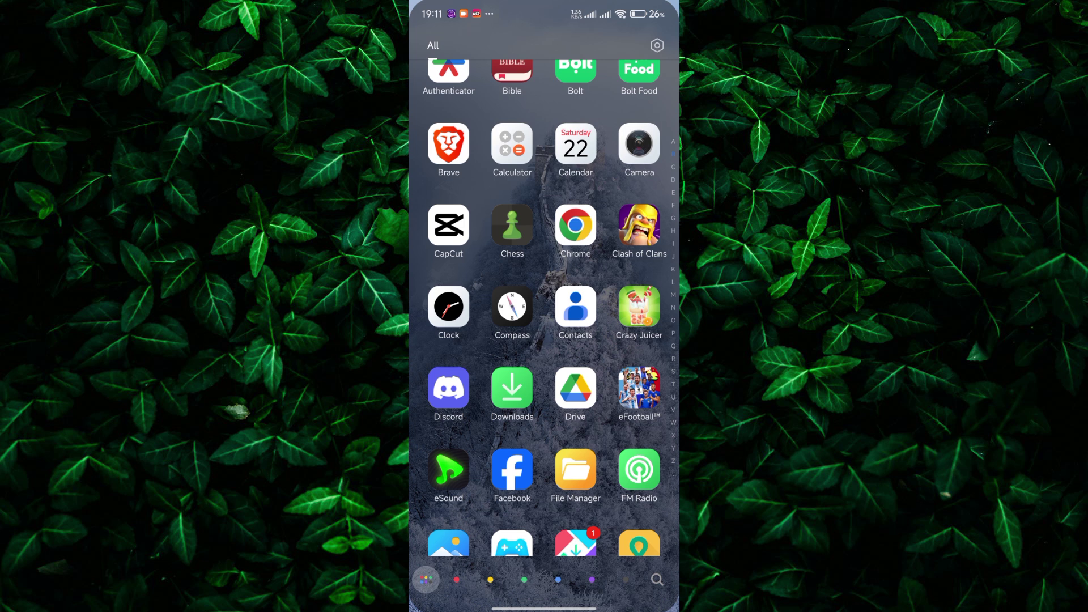
# Launch Discord and enter the server's gen-chat channel
pyautogui.click(447, 388)
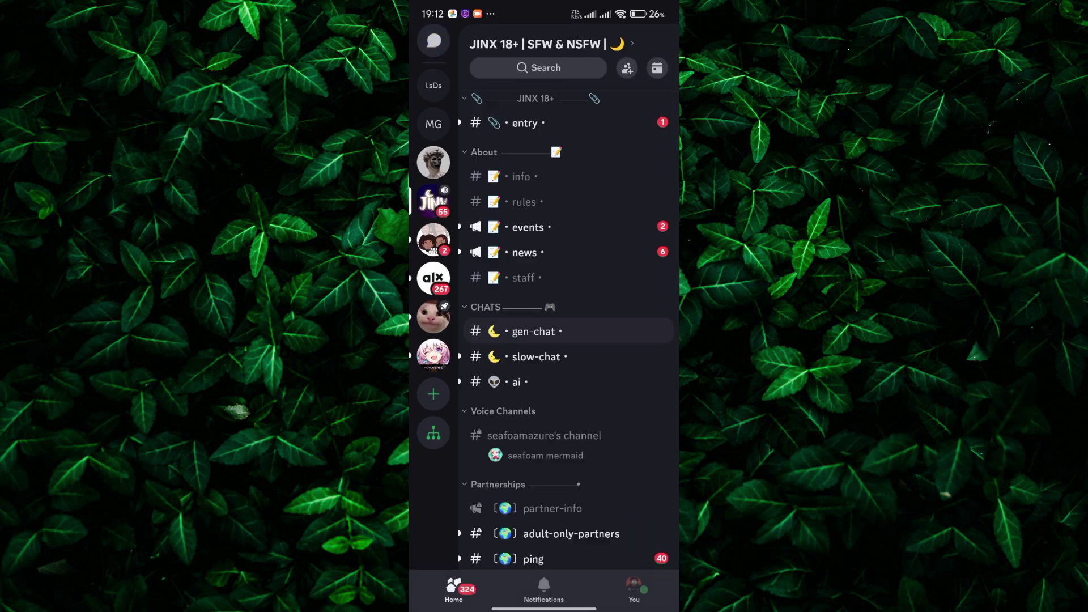
pyautogui.click(567, 333)
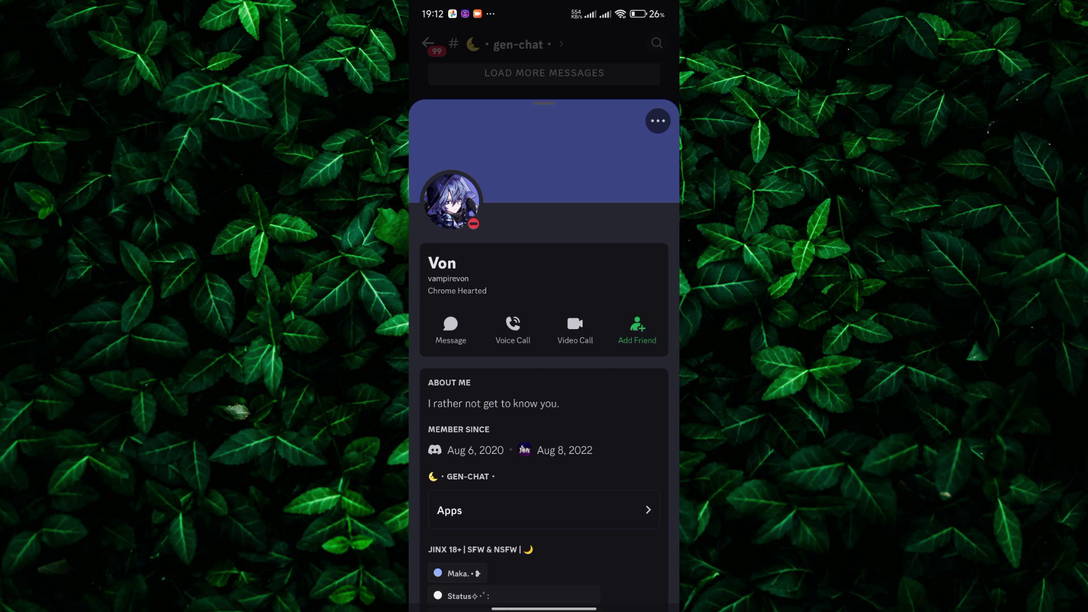
pyautogui.moveTo(545, 171); pyautogui.dragTo(544, 510)
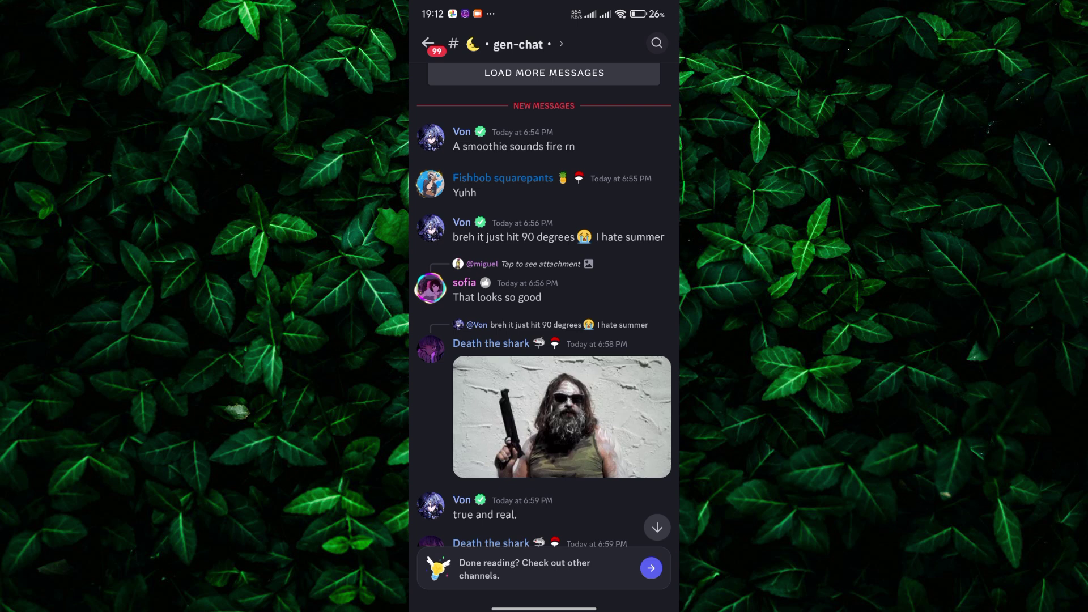
pyautogui.scroll(-3, 544, 340)
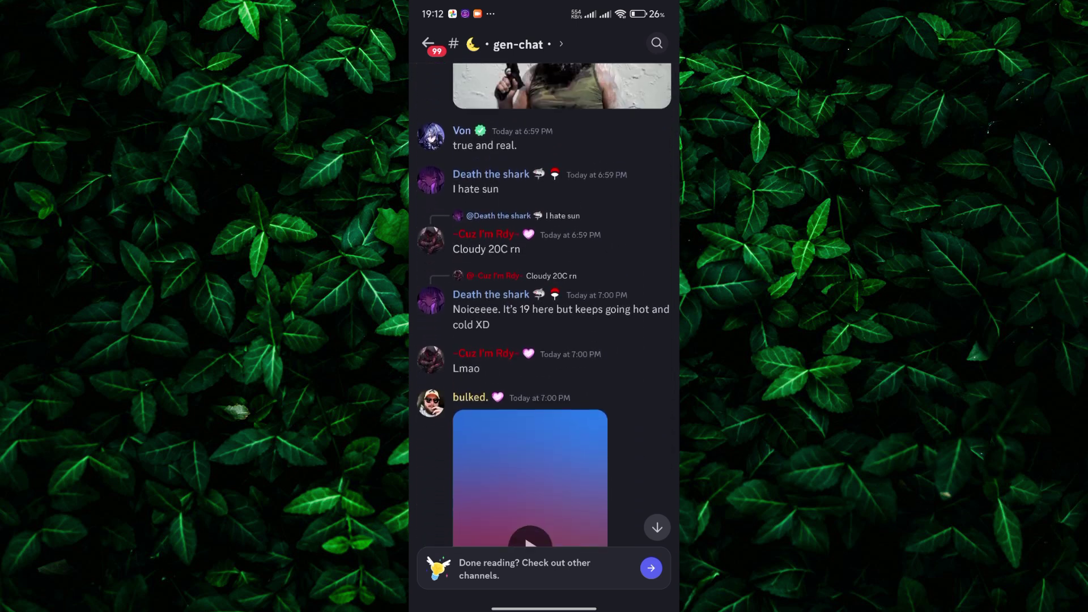
# Bring up ~Cuz I'm Rdy~'s profile card with its banner from further down gen-chat
pyautogui.click(431, 349)
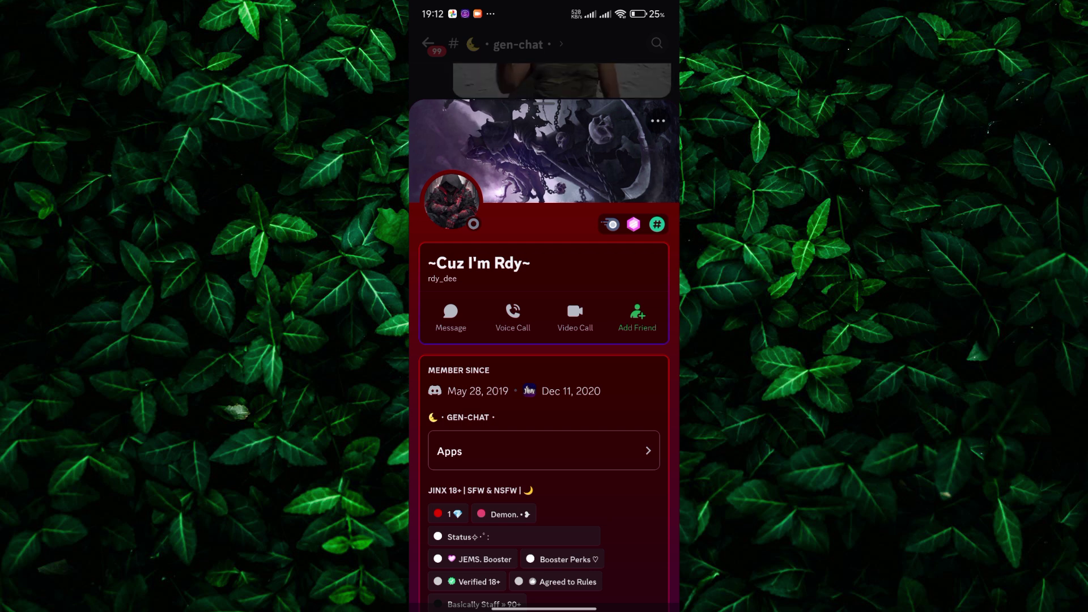
# View and close the ~Cuz I'm Rdy~ and Death the shark profile cards, then exit to the home screen
pyautogui.press('Escape')
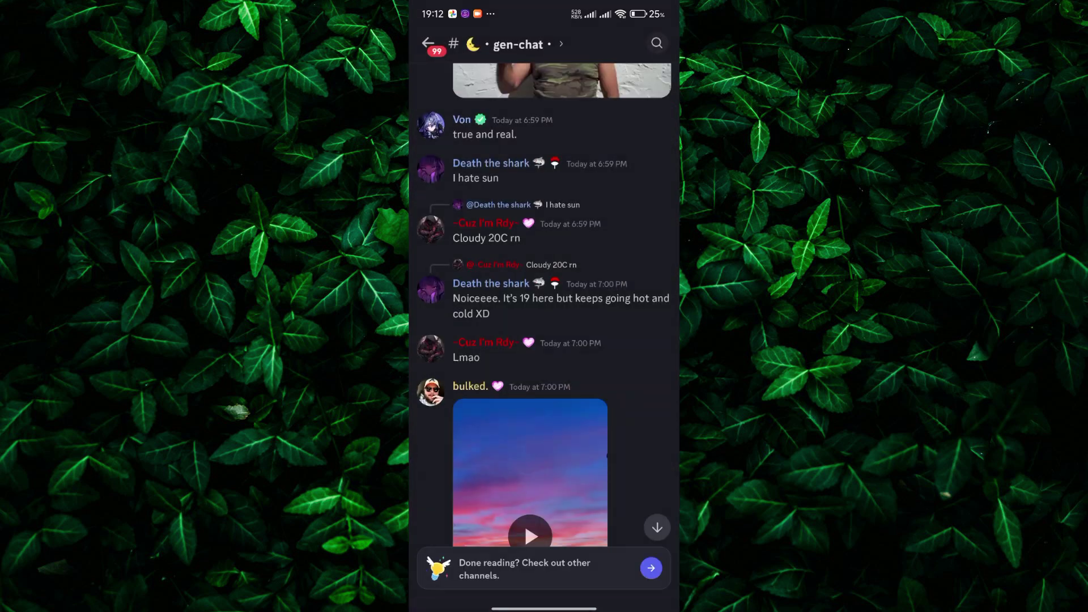
pyautogui.scroll(-3, 544, 306)
pyautogui.scroll(-5, 544, 306)
pyautogui.scroll(-5, 545, 306)
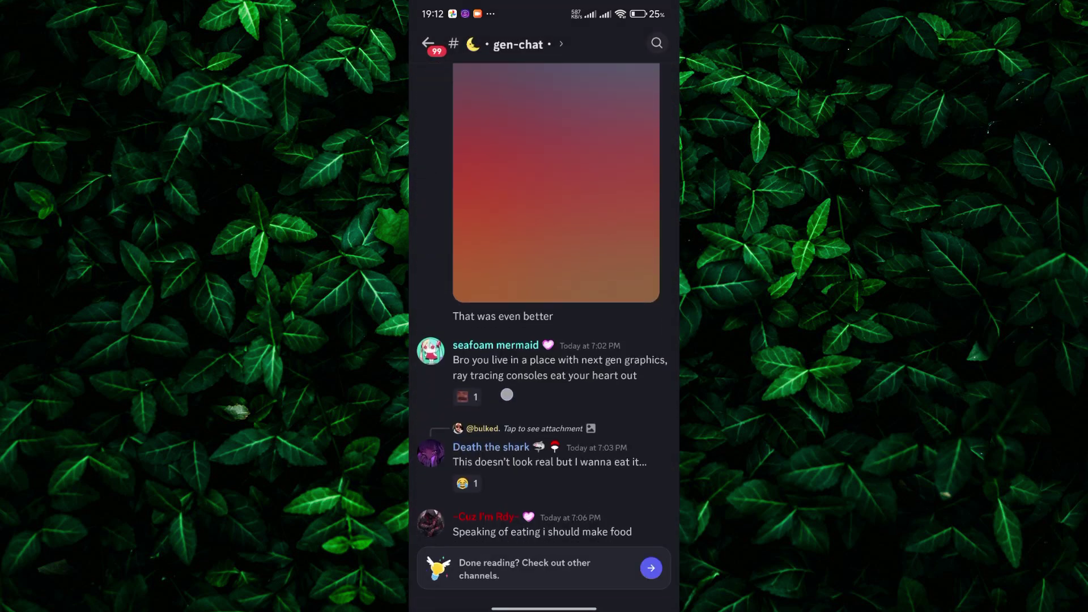
pyautogui.scroll(-5, 544, 306)
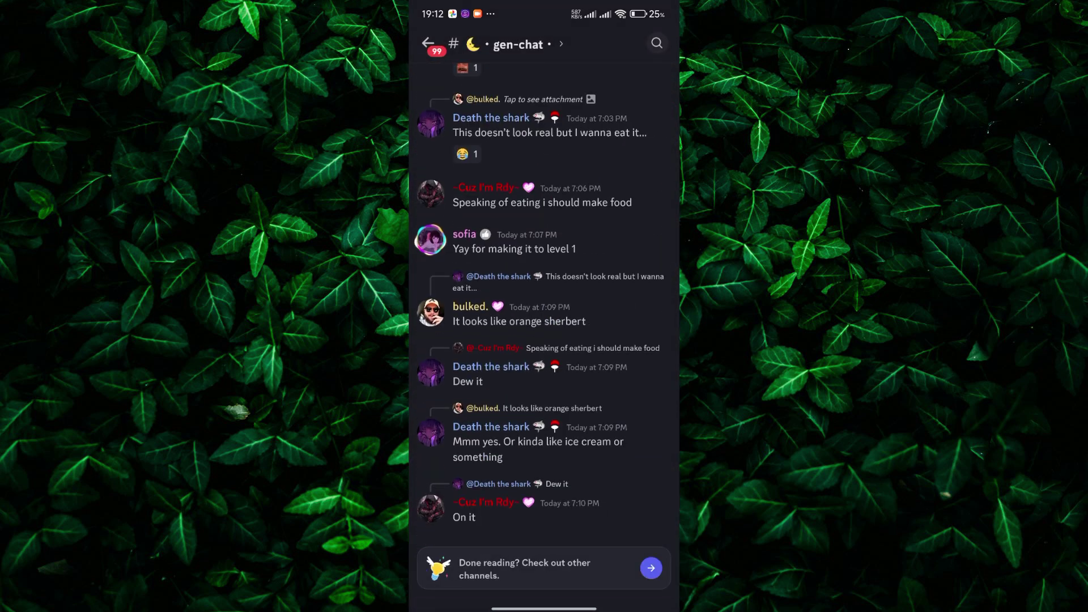
pyautogui.click(431, 508)
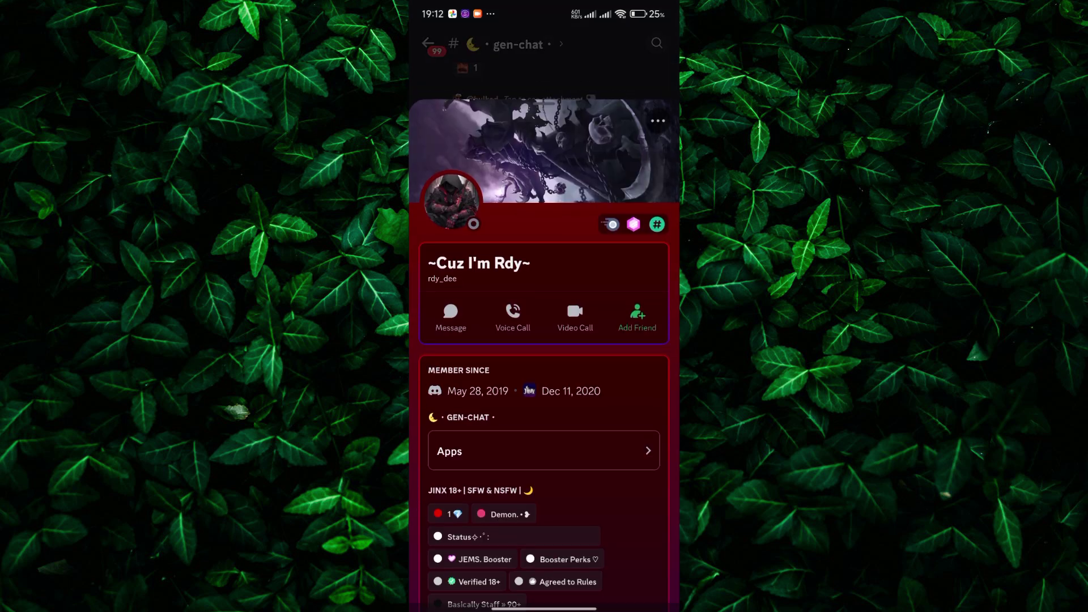
pyautogui.click(631, 65)
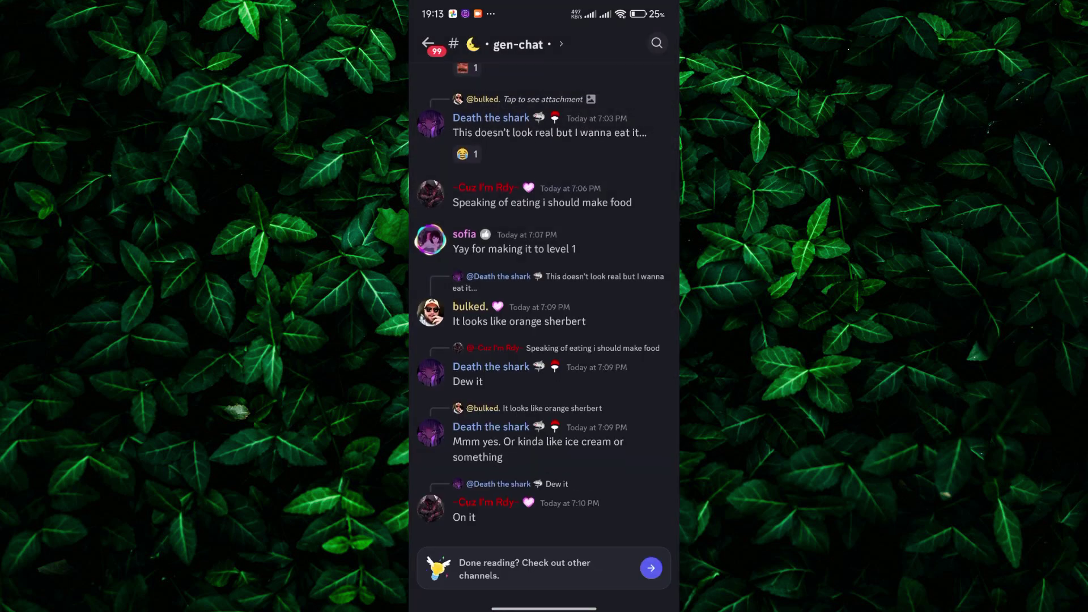
pyautogui.click(431, 124)
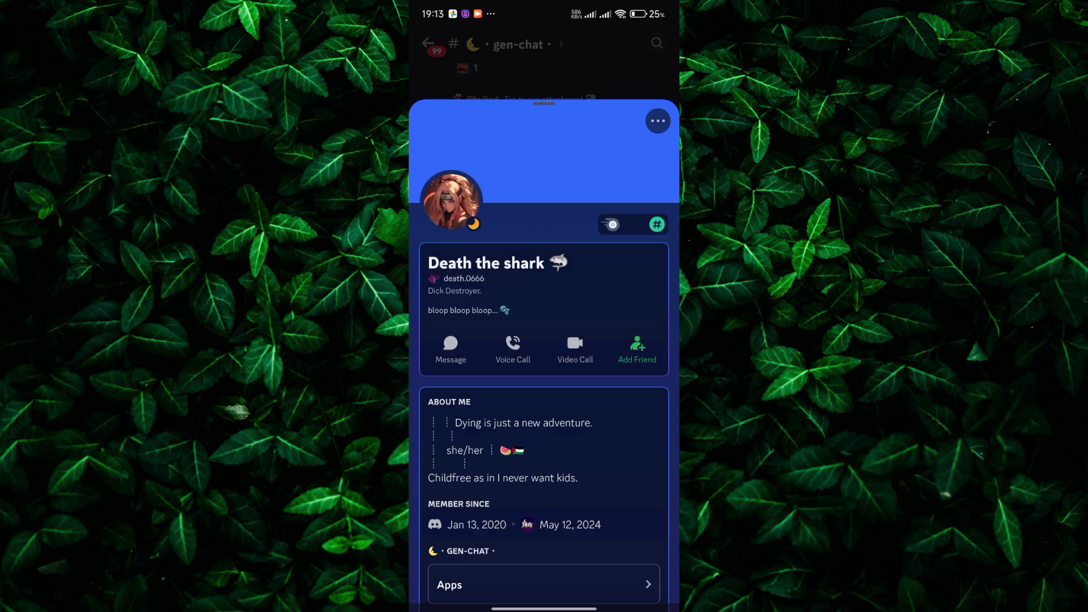
pyautogui.click(544, 65)
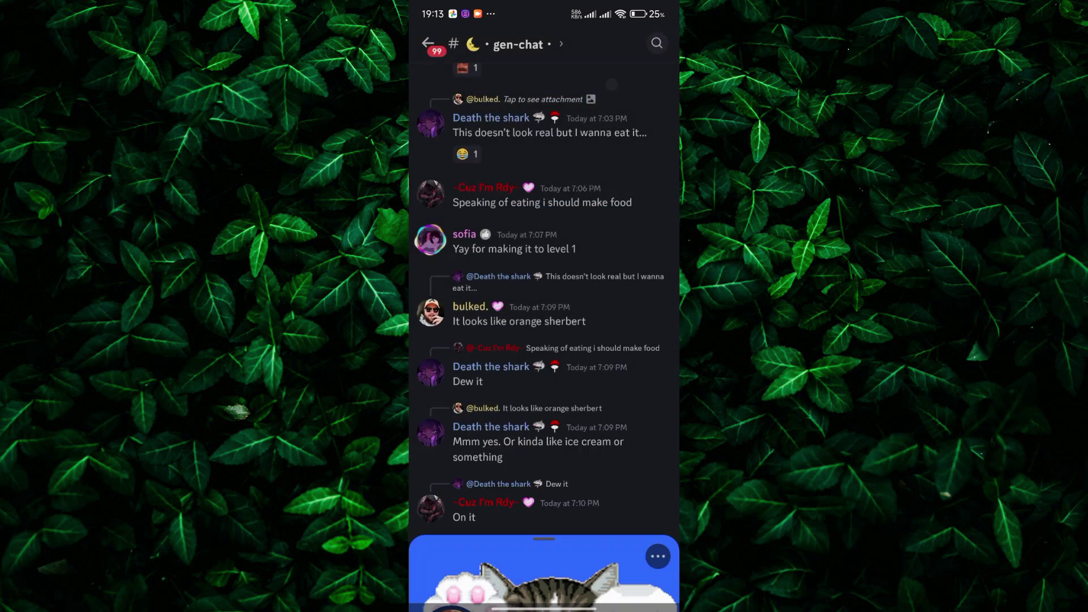
pyautogui.moveTo(539, 595); pyautogui.dragTo(539, 340)
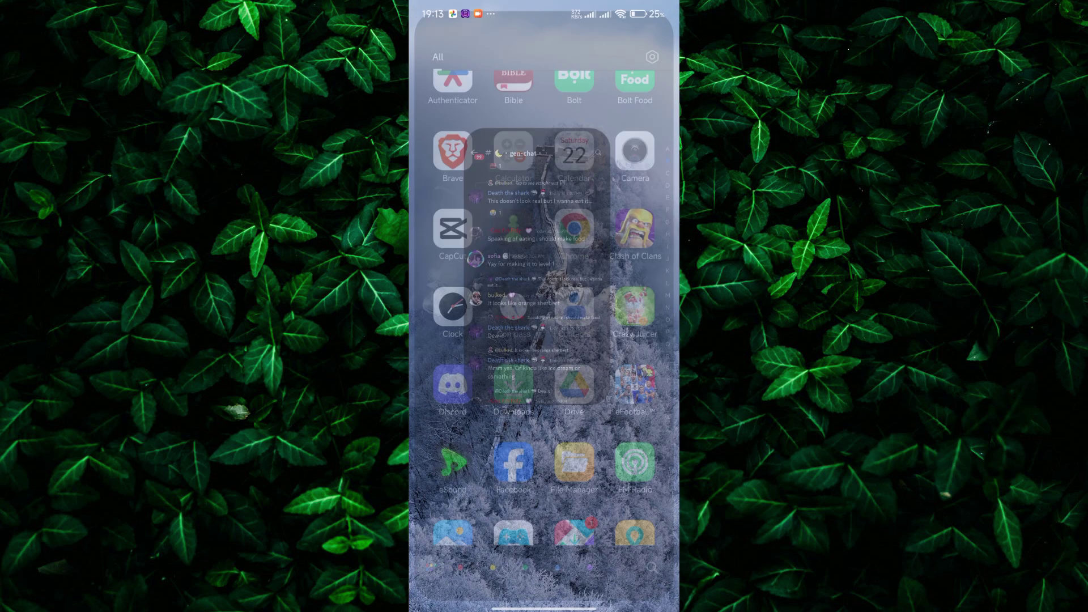
pyautogui.moveTo(544, 605); pyautogui.dragTo(543, 383)
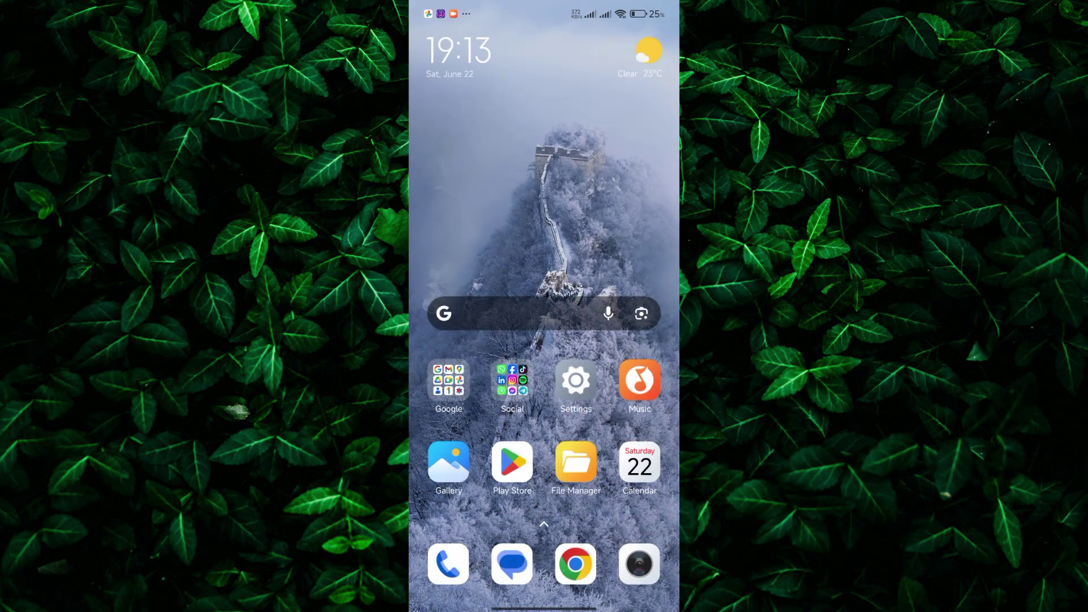